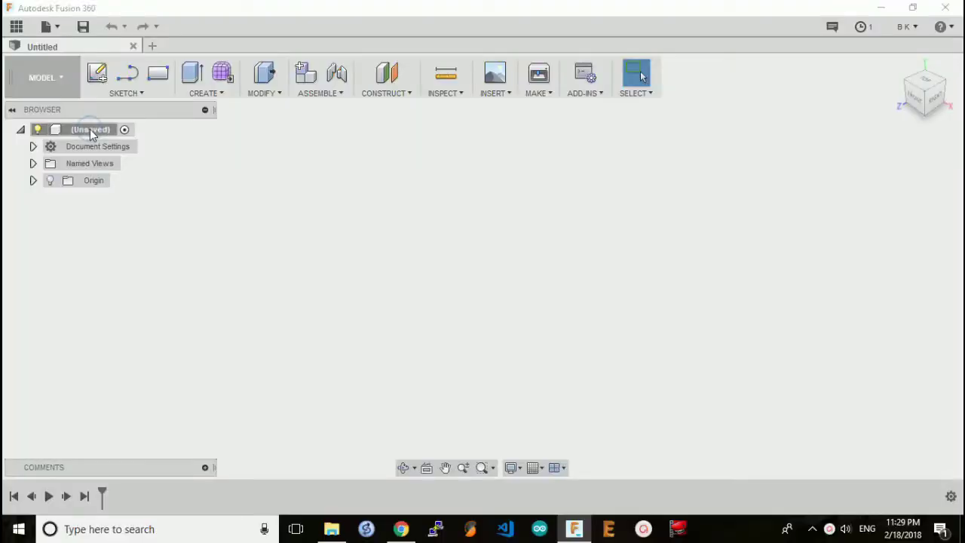
# - Create a new component in the design and name it Twisted Vase
pyautogui.rightClick(89, 129)
pyautogui.click(136, 142)
pyautogui.doubleClick(109, 197)
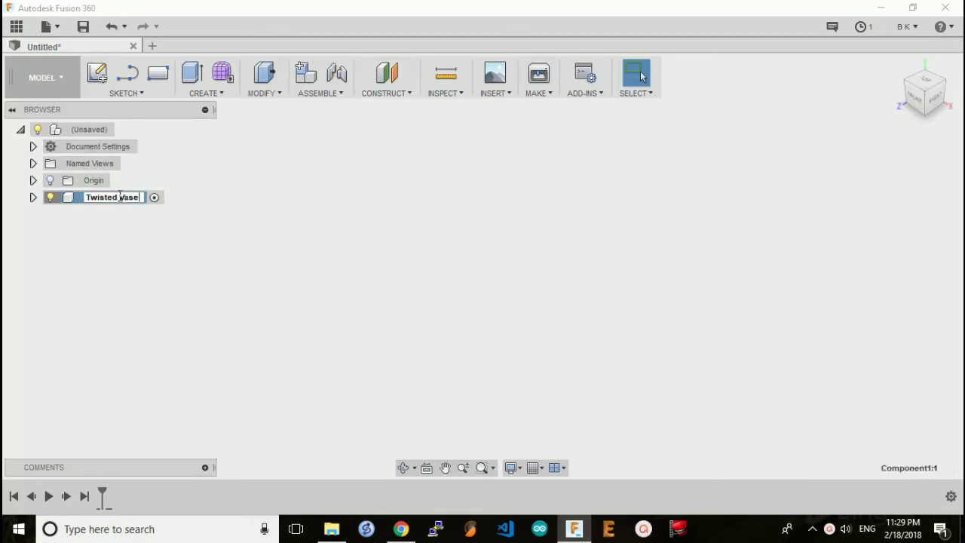
pyautogui.click(135, 249)
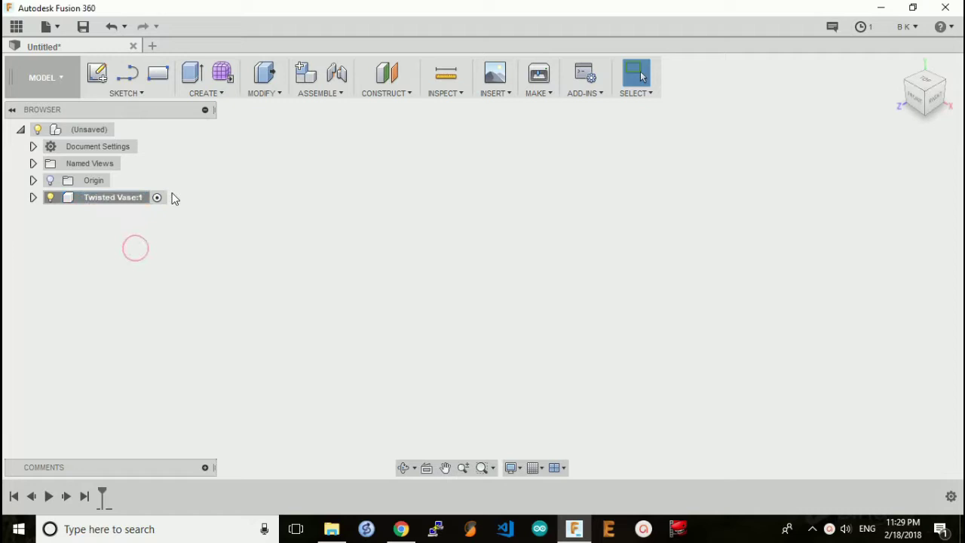
# - Sketch a six-sided circumscribed polygon with a 20 mm radius, centred on the origin on the horizontal XZ plane, and finish the sketch
pyautogui.click(32, 196)
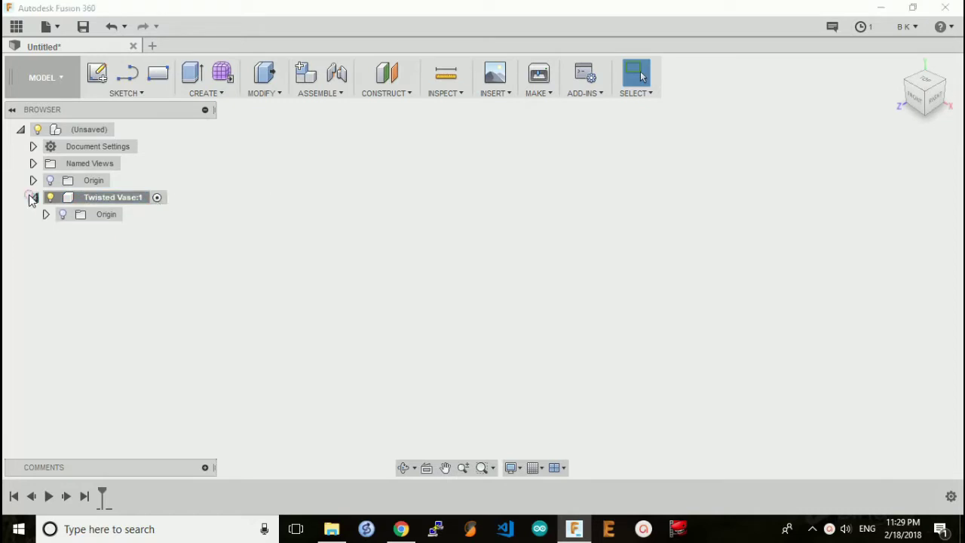
pyautogui.click(45, 215)
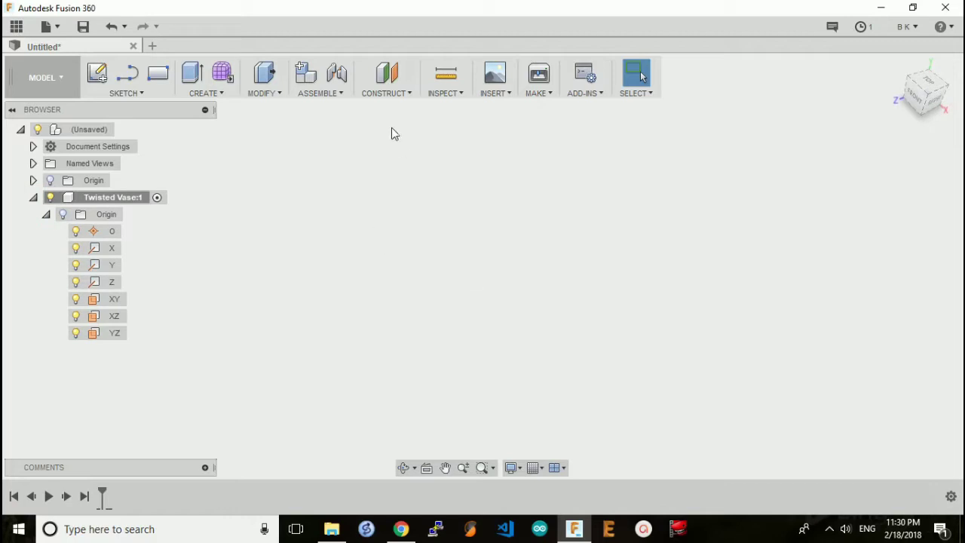
pyautogui.click(98, 73)
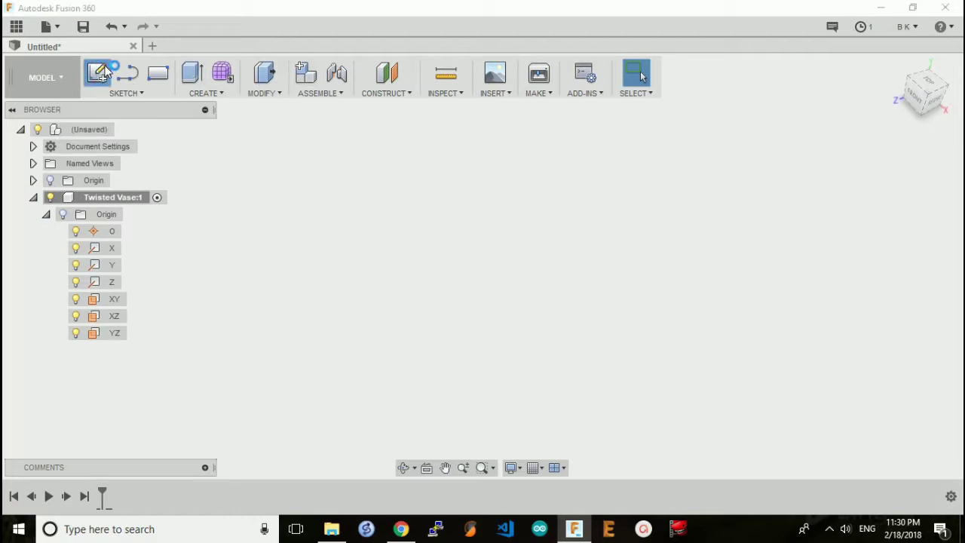
pyautogui.click(433, 325)
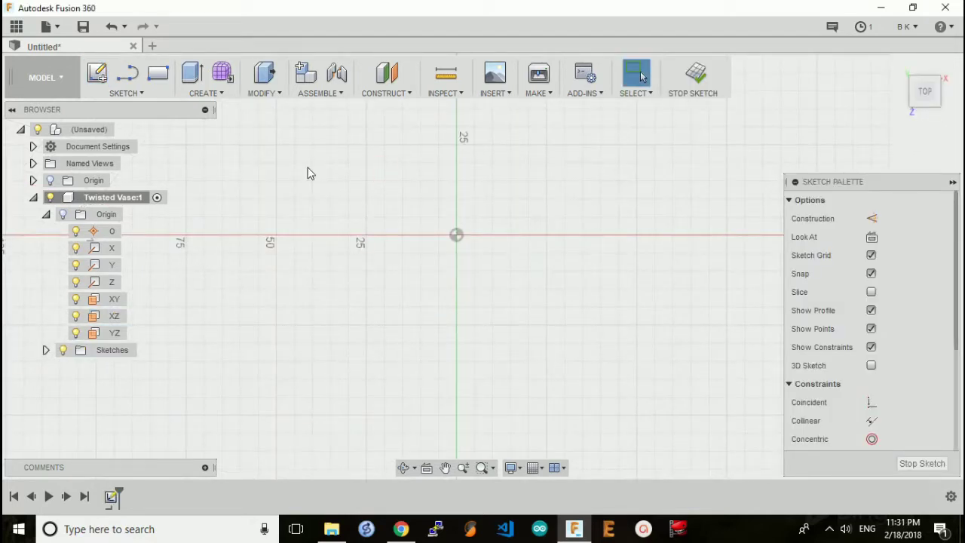
pyautogui.click(126, 93)
pyautogui.moveTo(181, 189)
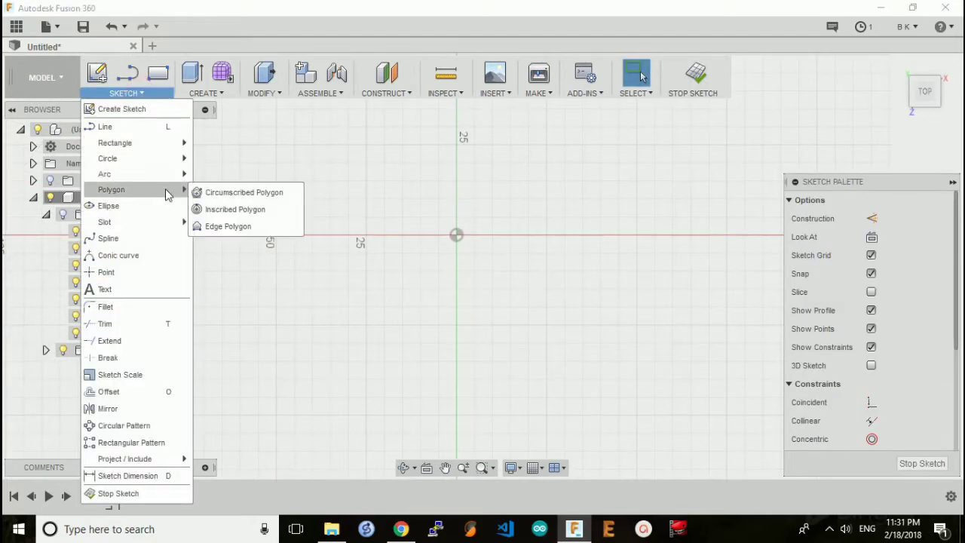
pyautogui.click(233, 193)
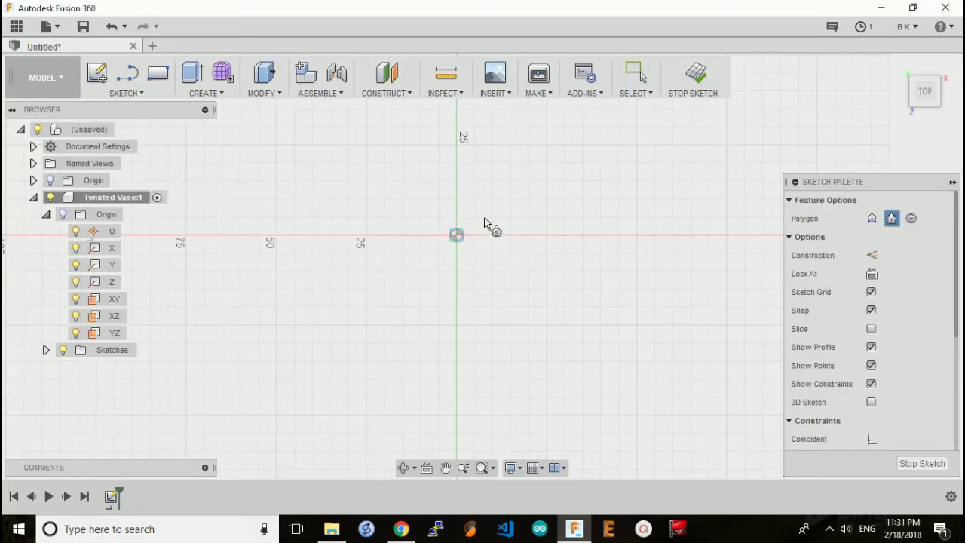
pyautogui.click(456, 235)
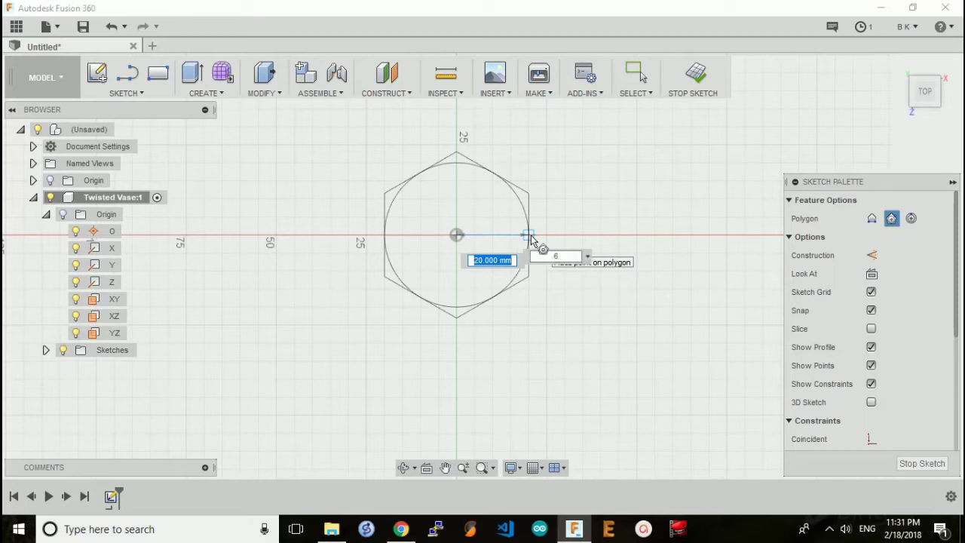
pyautogui.press('Return')
pyautogui.click(696, 72)
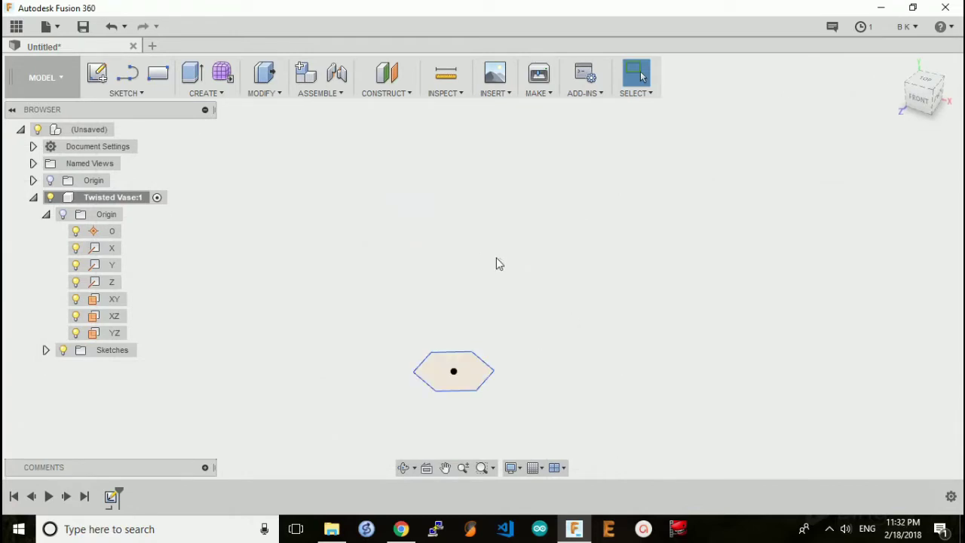
# - Construct an offset plane 100 mm above the hexagon profile
pyautogui.click(387, 76)
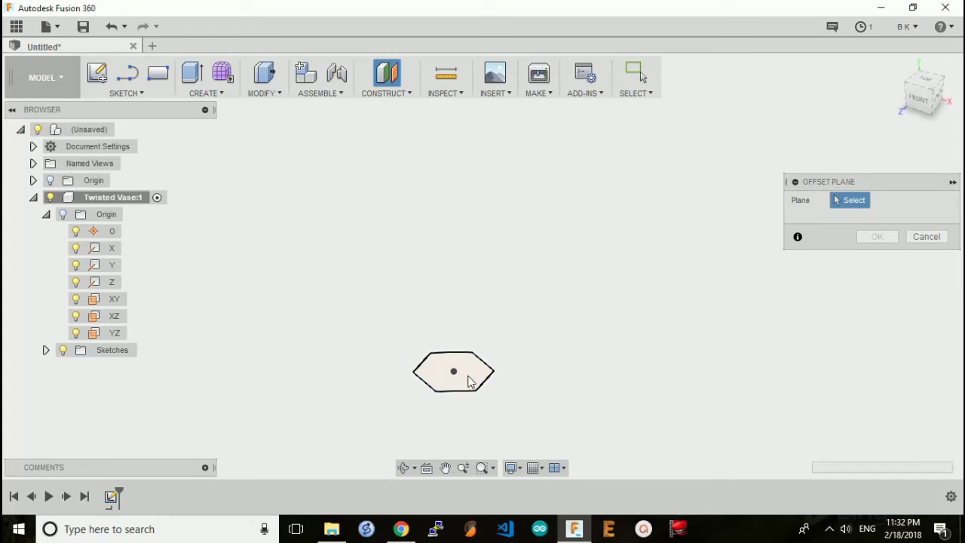
pyautogui.click(468, 381)
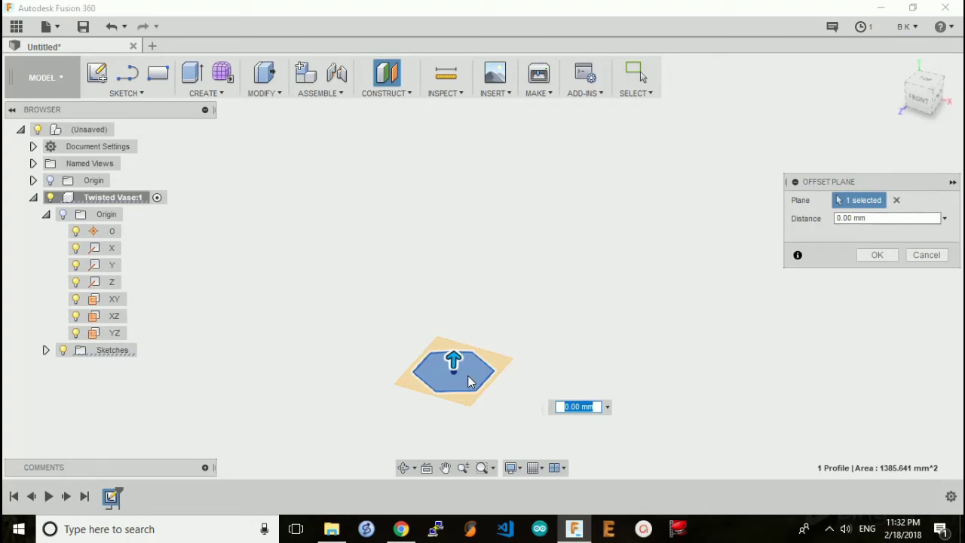
pyautogui.press('Return')
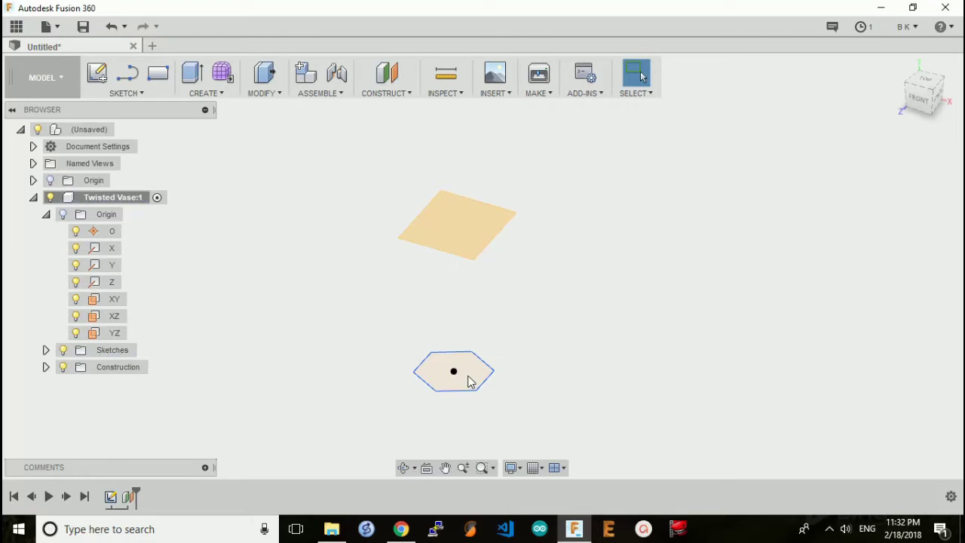
# - Sketch a 10 mm radius circumscribed hexagon centred on the origin on the offset plane, and finish the sketch
pyautogui.click(97, 72)
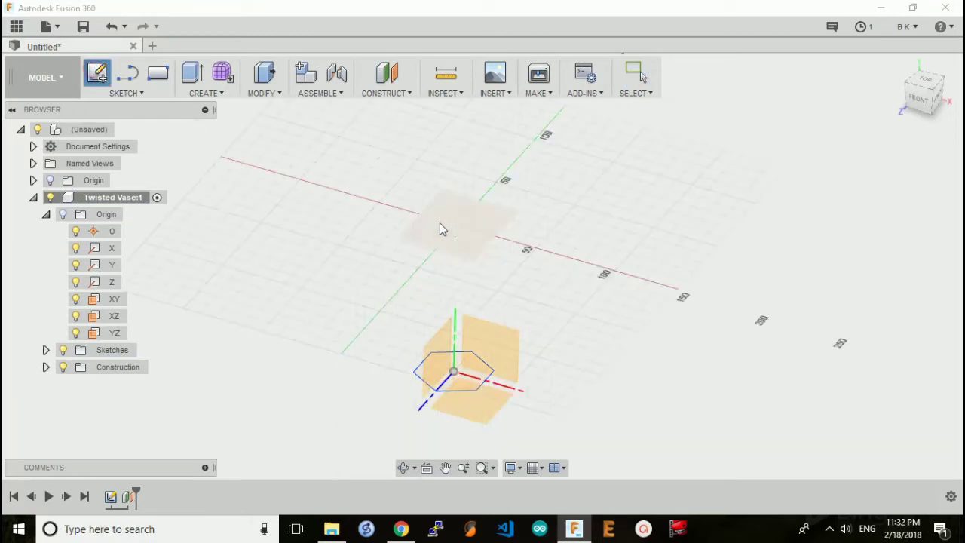
pyautogui.click(461, 225)
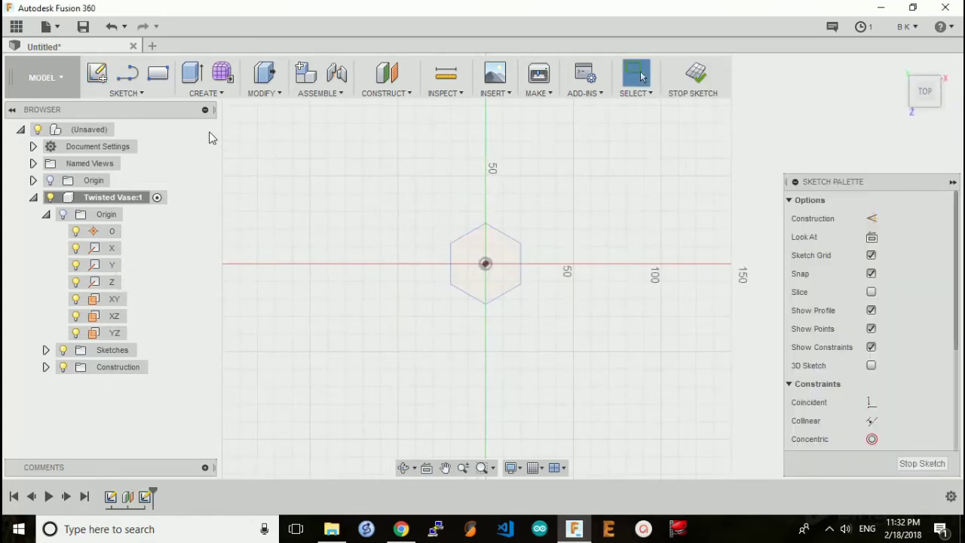
pyautogui.click(139, 91)
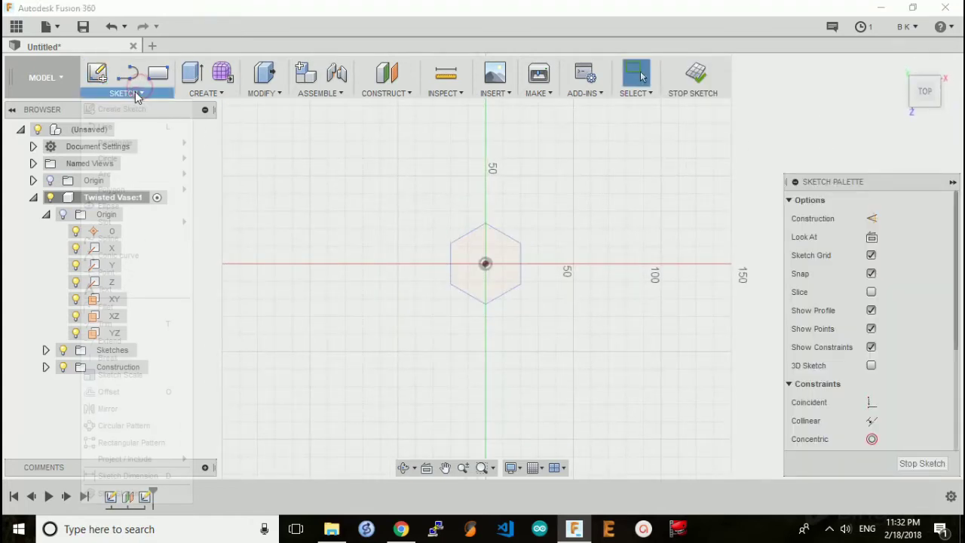
pyautogui.moveTo(154, 189)
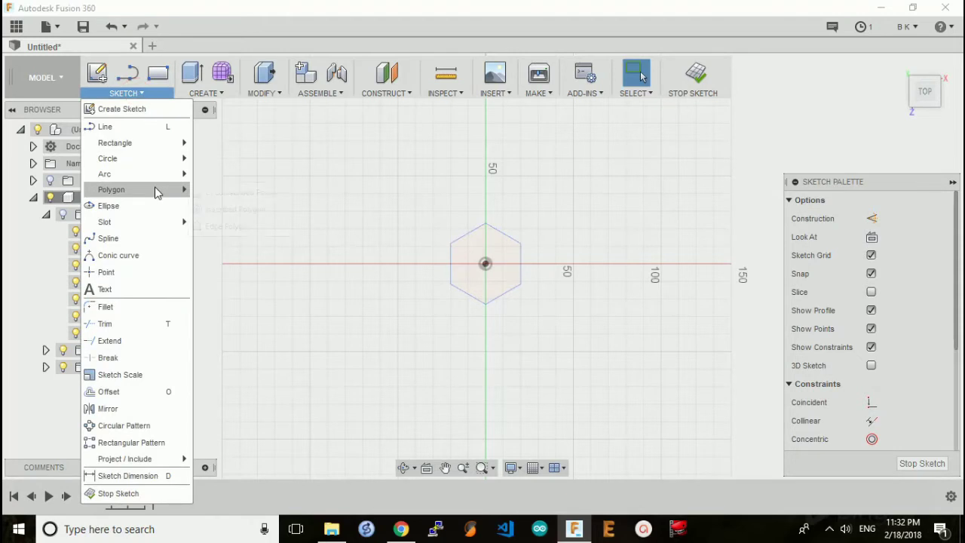
pyautogui.click(251, 196)
pyautogui.click(485, 265)
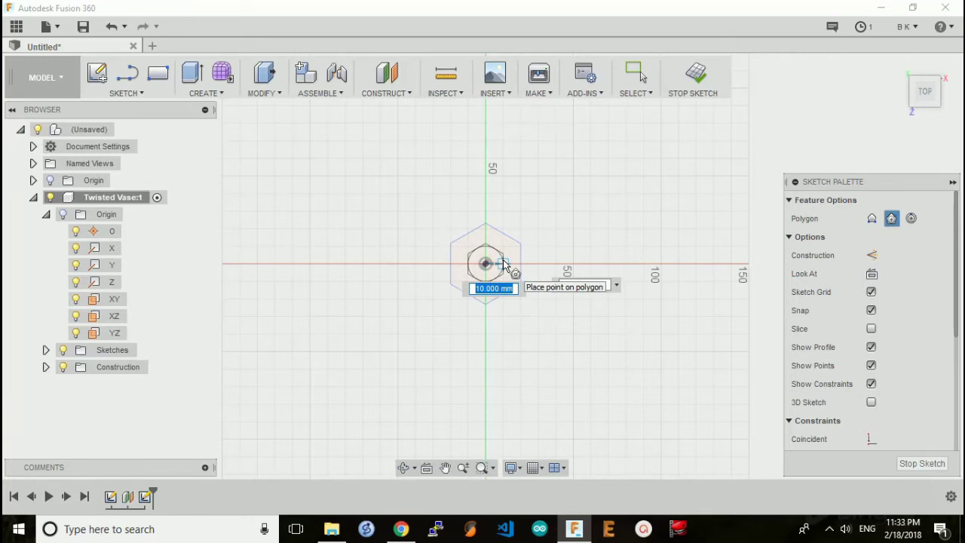
pyautogui.click(503, 263)
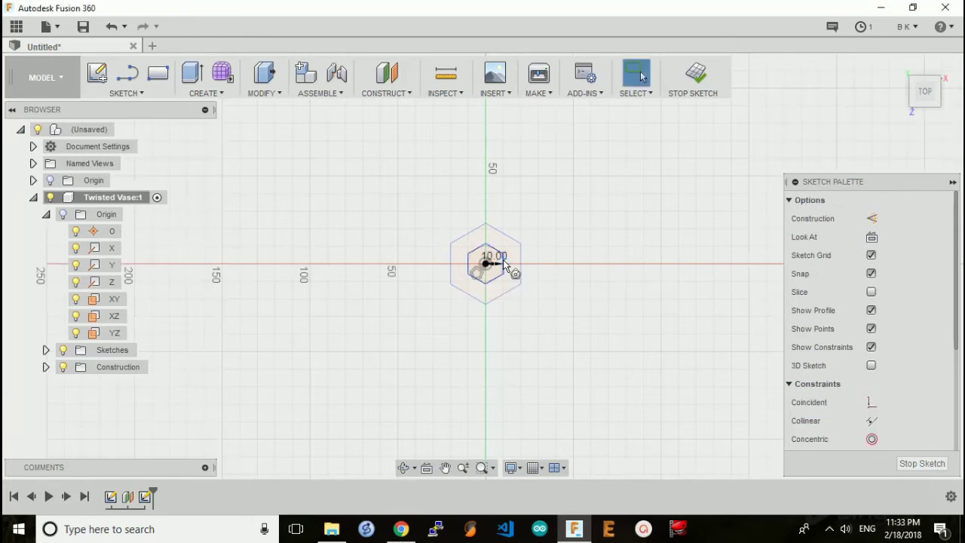
pyautogui.moveTo(502, 260)
pyautogui.keyDown('shift'); pyautogui.mouseDown(button='middle')
pyautogui.moveTo(618, 185)
pyautogui.moveTo(632, 162)
pyautogui.mouseUp(button='middle'); pyautogui.keyUp('shift')
pyautogui.click(696, 76)
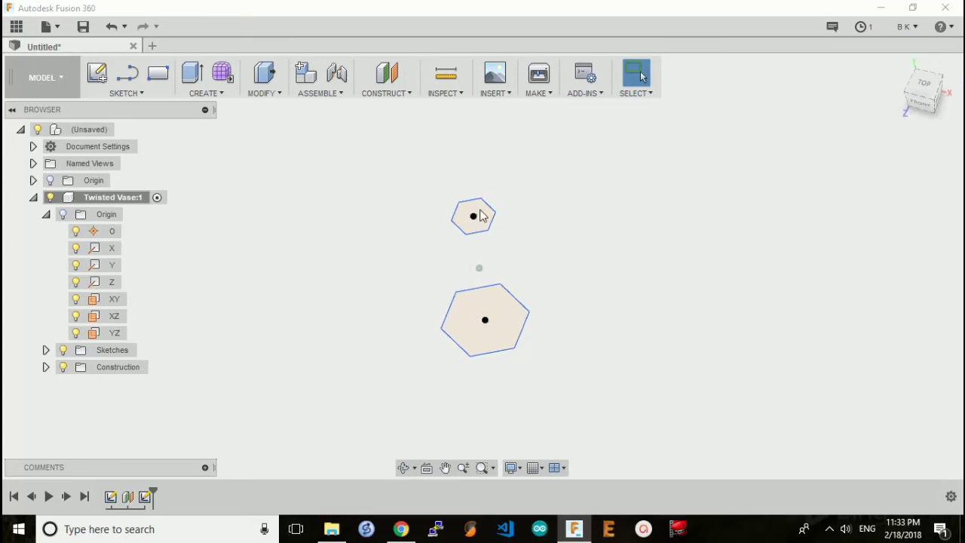
# - Set up a Loft as a new body from the small upper hexagon to the large lower hexagon
pyautogui.keyDown('shift'); pyautogui.moveTo(571, 235); pyautogui.dragTo(571, 331, button='middle'); pyautogui.keyUp('shift')
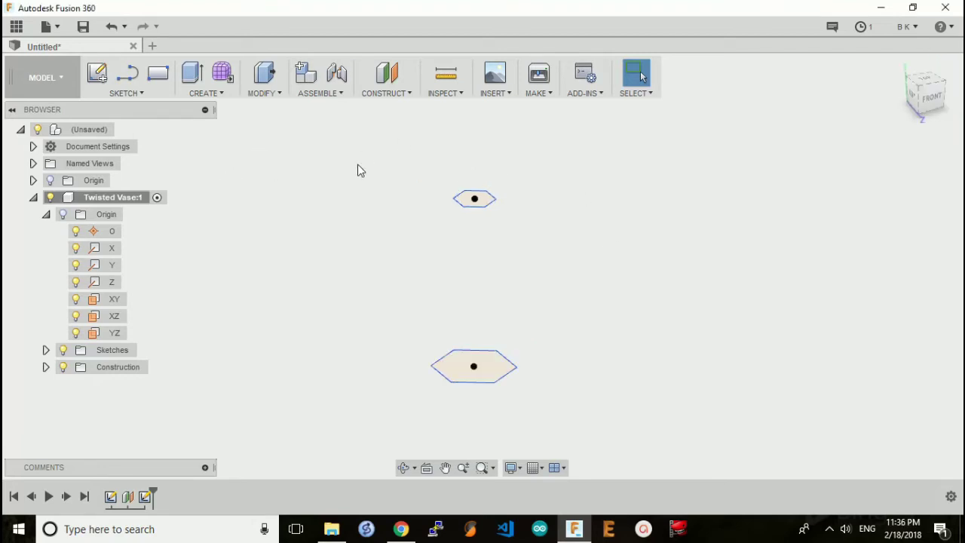
pyautogui.click(205, 93)
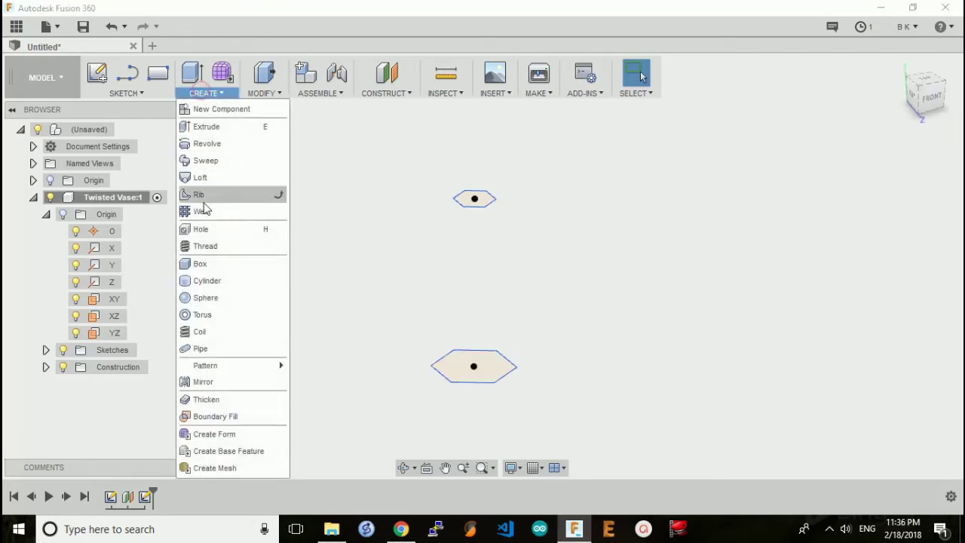
pyautogui.click(199, 178)
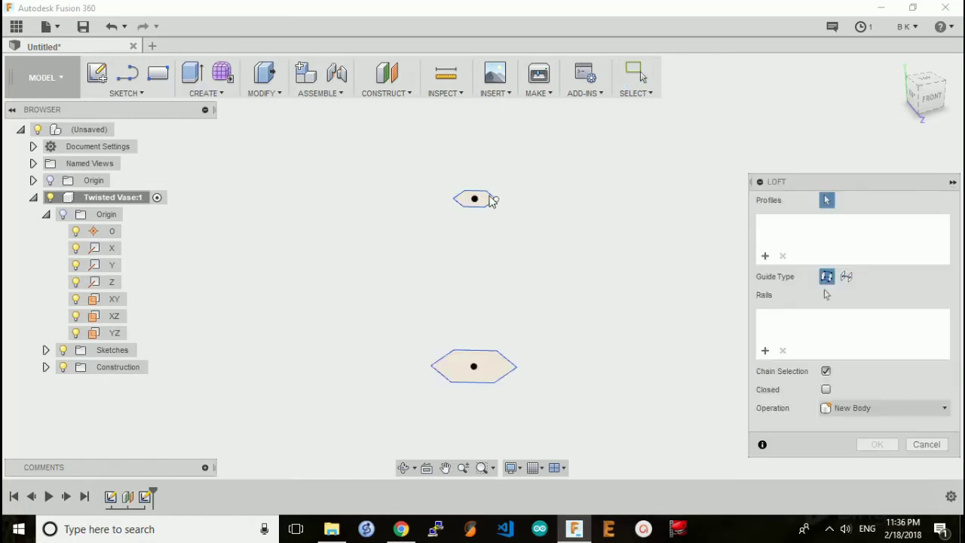
pyautogui.click(485, 202)
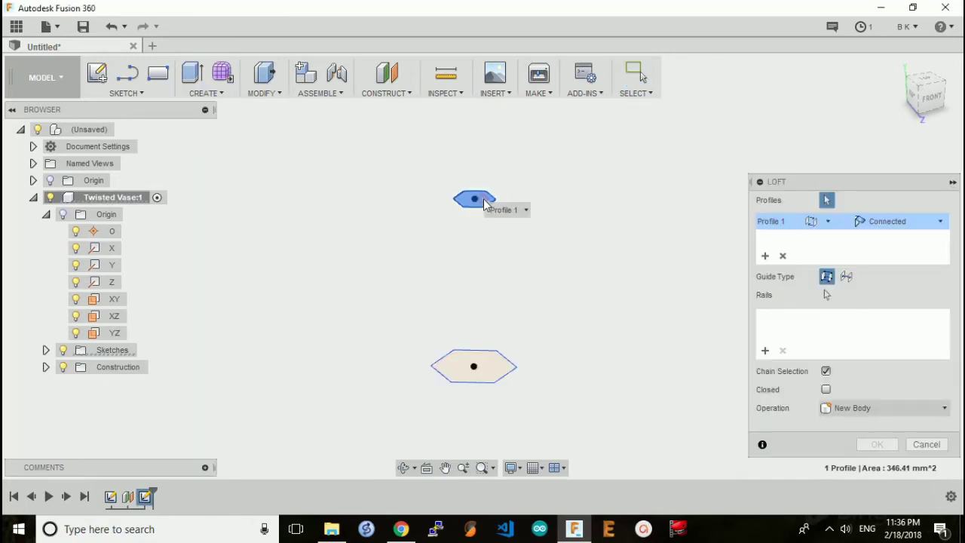
pyautogui.click(492, 364)
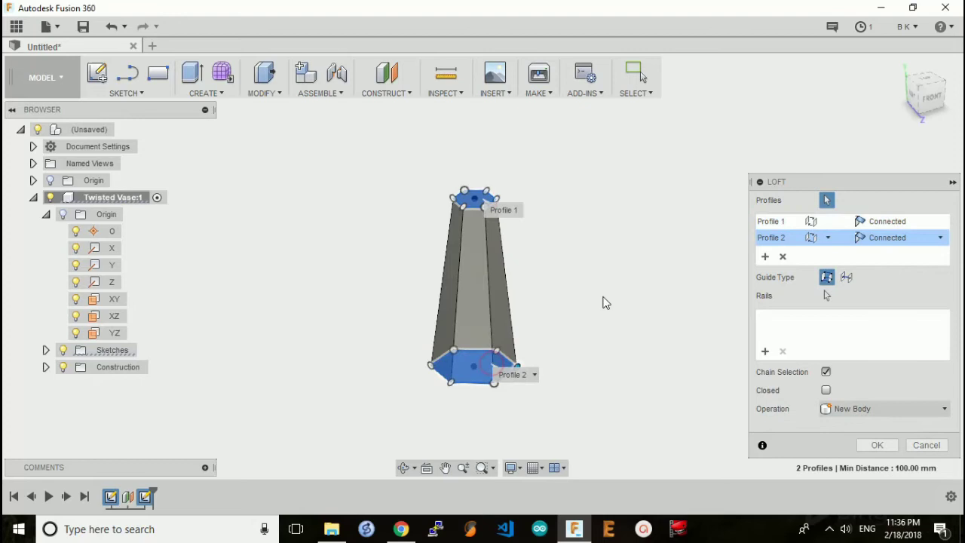
# - Begin twisting the loft by moving connection points of the small upper hexagon counter-clockwise along its outline, seen from above
pyautogui.keyDown('shift'); pyautogui.moveTo(603, 302); pyautogui.dragTo(538, 388, button='middle'); pyautogui.keyUp('shift')
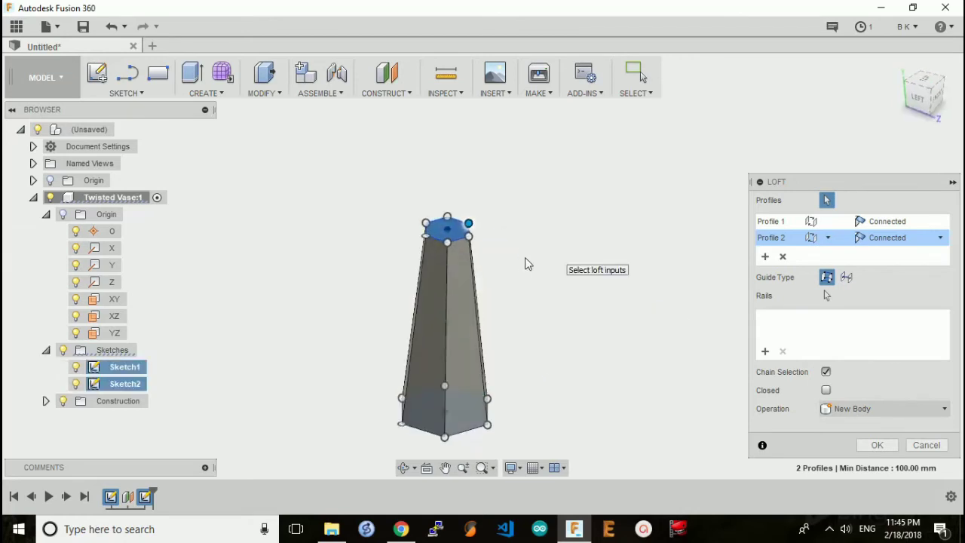
pyautogui.keyDown('shift'); pyautogui.moveTo(526, 272); pyautogui.dragTo(451, 283, button='middle'); pyautogui.keyUp('shift')
pyautogui.keyDown('shift'); pyautogui.moveTo(467, 423); pyautogui.dragTo(436, 302, button='middle'); pyautogui.keyUp('shift')
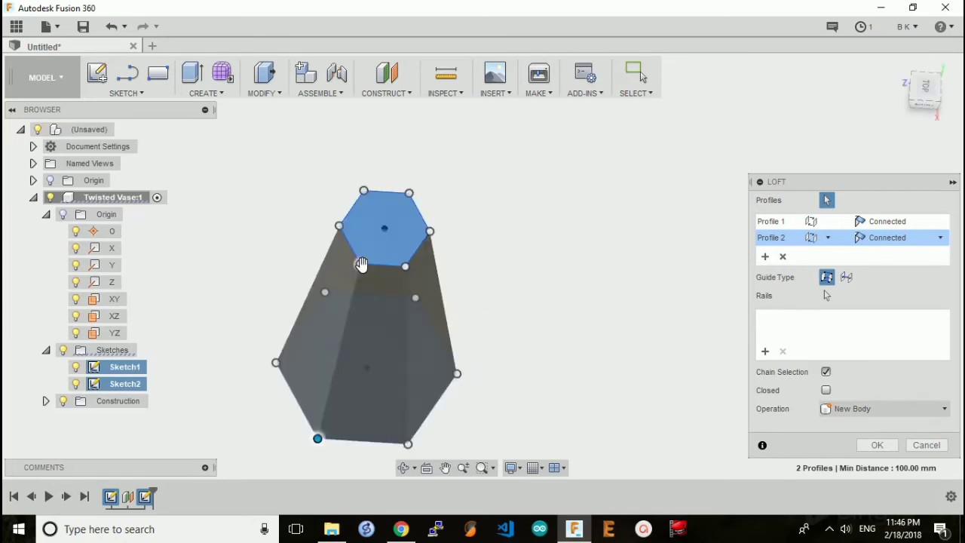
pyautogui.keyDown('shift'); pyautogui.moveTo(367, 332); pyautogui.dragTo(362, 250, button='middle'); pyautogui.keyUp('shift')
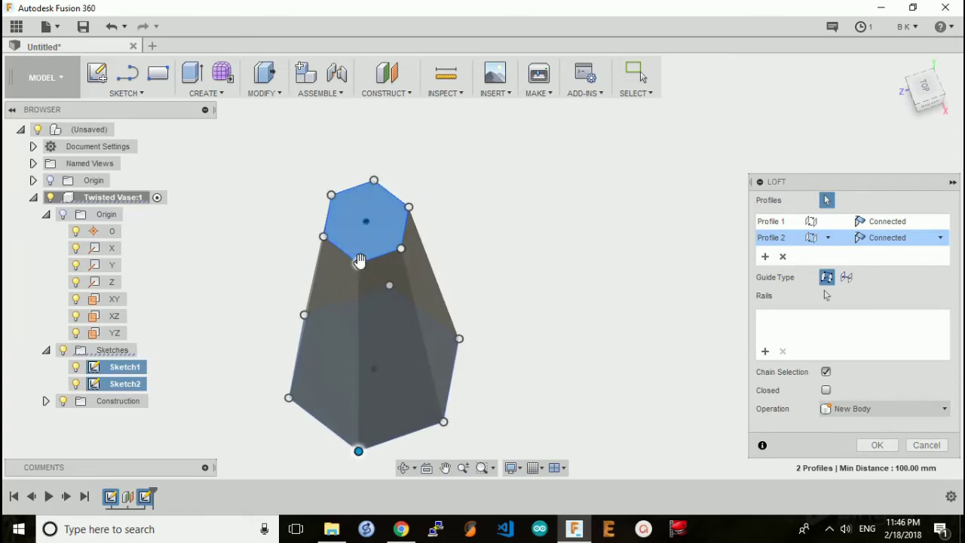
pyautogui.moveTo(359, 262); pyautogui.dragTo(383, 257)
pyautogui.keyDown('shift'); pyautogui.moveTo(474, 280); pyautogui.dragTo(320, 241, button='middle'); pyautogui.keyUp('shift')
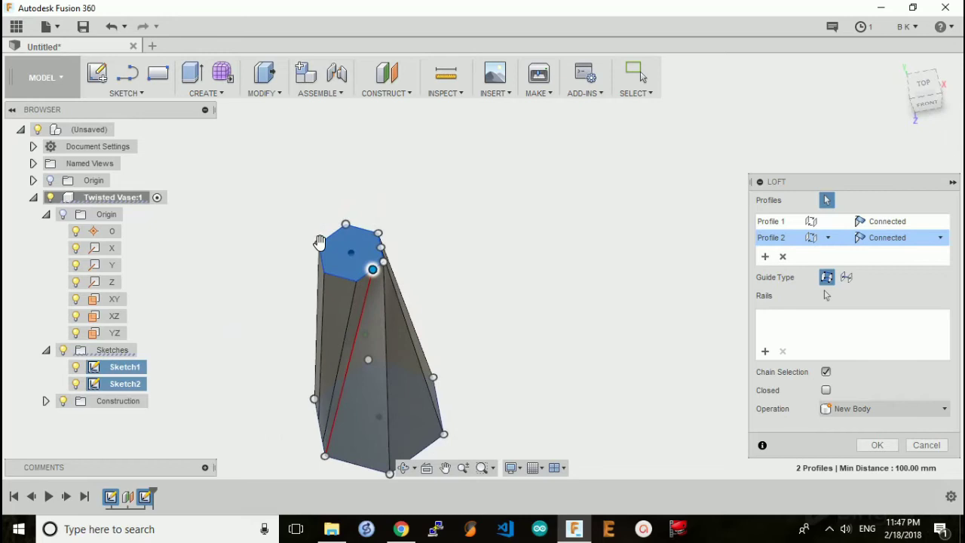
pyautogui.moveTo(319, 243); pyautogui.dragTo(355, 283)
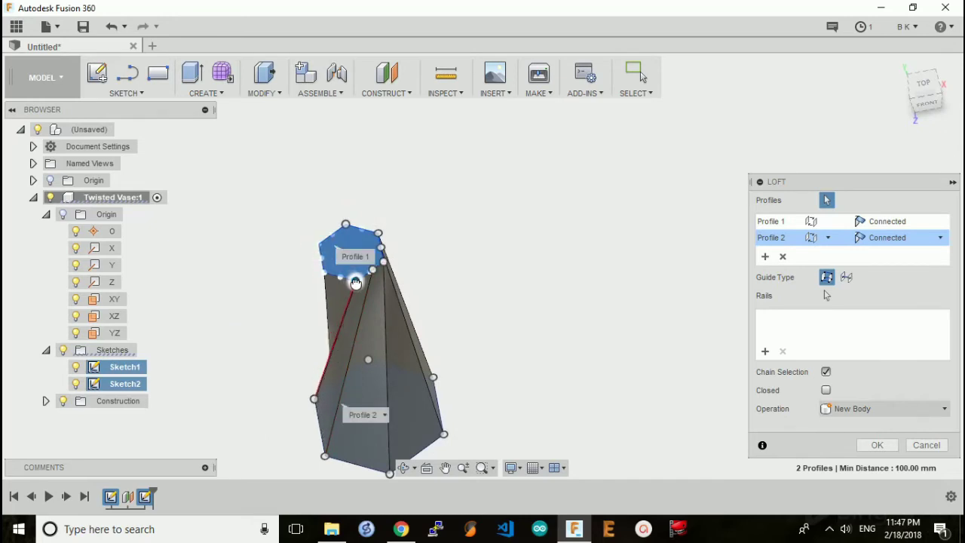
# - Move further connection points of the upper hexagon counter-clockwise past the adjacent corner to increase the loft's twist
pyautogui.keyDown('shift'); pyautogui.moveTo(393, 276); pyautogui.dragTo(311, 250, button='middle'); pyautogui.keyUp('shift')
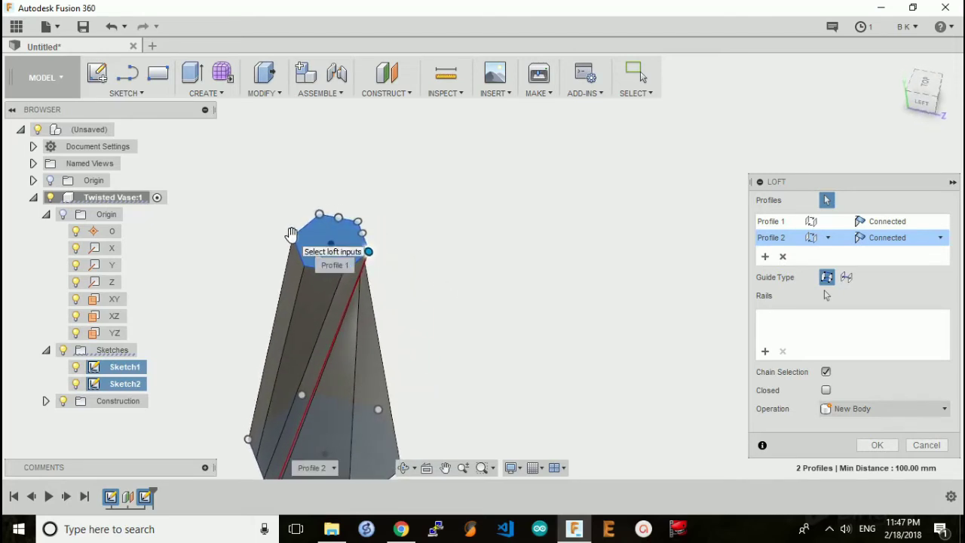
pyautogui.moveTo(291, 235); pyautogui.dragTo(345, 277)
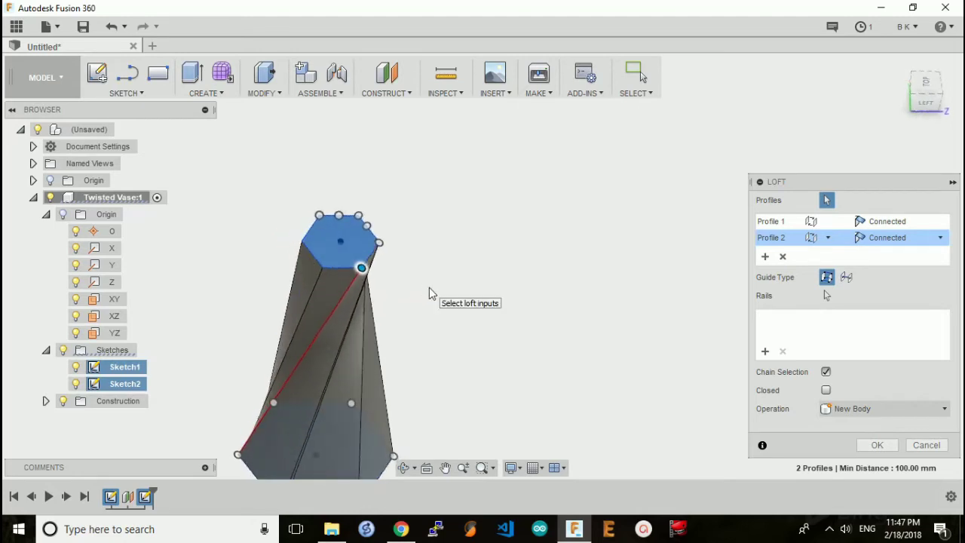
pyautogui.keyDown('shift'); pyautogui.moveTo(429, 287); pyautogui.dragTo(385, 285, button='middle'); pyautogui.keyUp('shift')
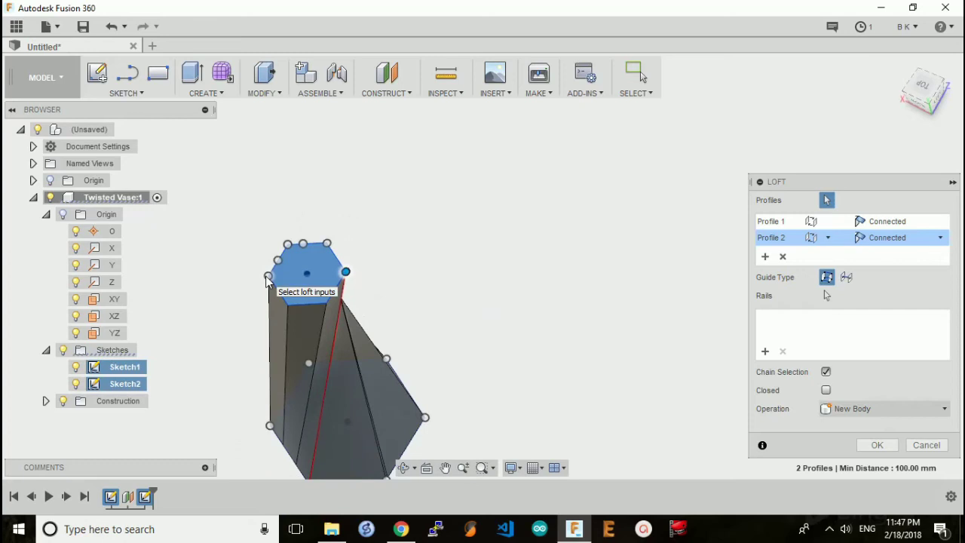
pyautogui.moveTo(267, 277); pyautogui.dragTo(327, 305)
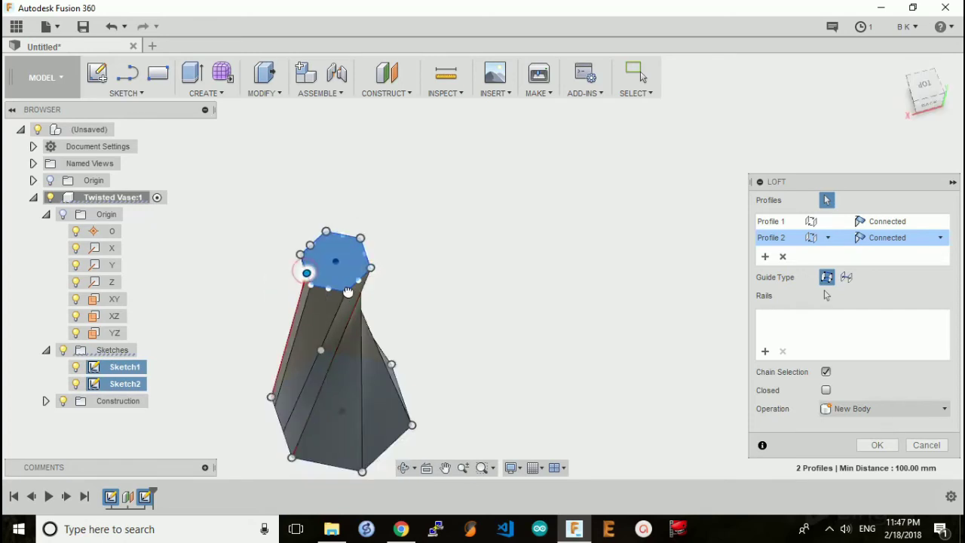
pyautogui.moveTo(306, 271); pyautogui.dragTo(346, 292)
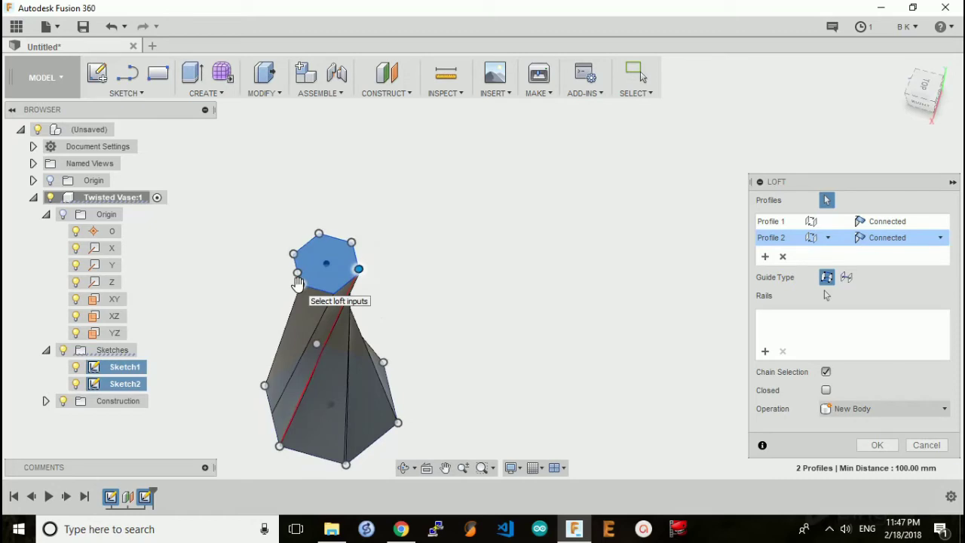
pyautogui.moveTo(300, 285); pyautogui.dragTo(334, 295)
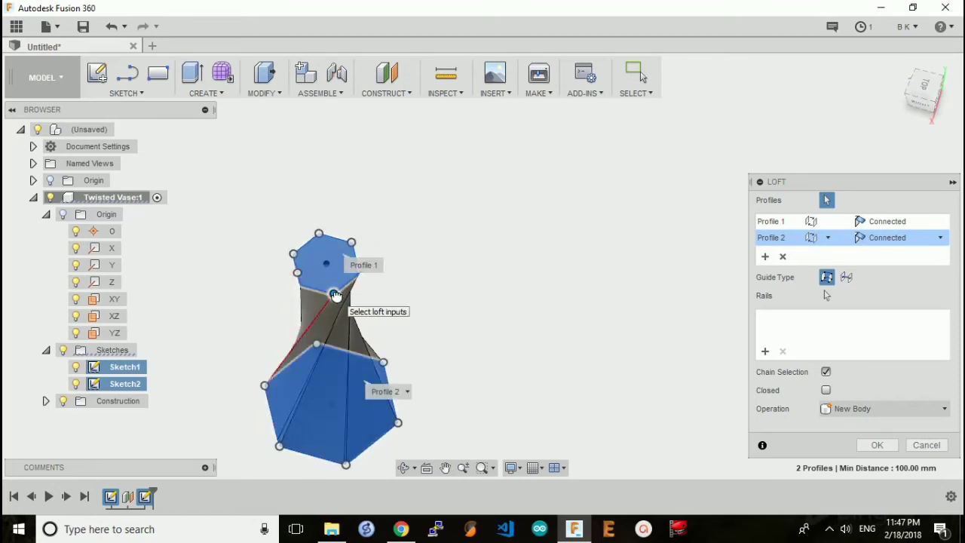
# - Bring the remaining connection points onto the upper hexagon's corners so all are twisted evenly, and complete the Loft as a new body
pyautogui.keyDown('shift'); pyautogui.moveTo(351, 317); pyautogui.dragTo(309, 291, button='middle'); pyautogui.keyUp('shift')
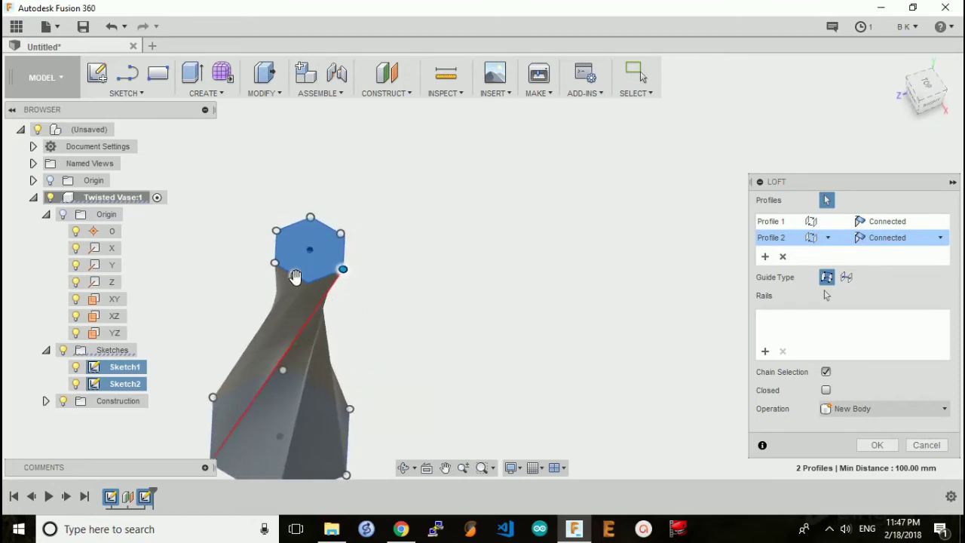
pyautogui.moveTo(296, 277); pyautogui.dragTo(309, 283)
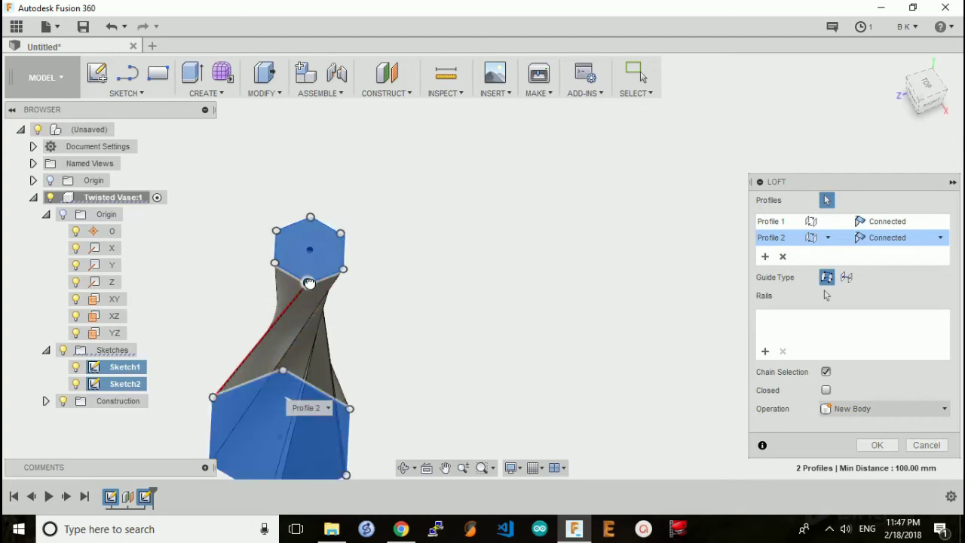
pyautogui.keyDown('shift'); pyautogui.moveTo(446, 290); pyautogui.dragTo(393, 216, button='middle'); pyautogui.keyUp('shift')
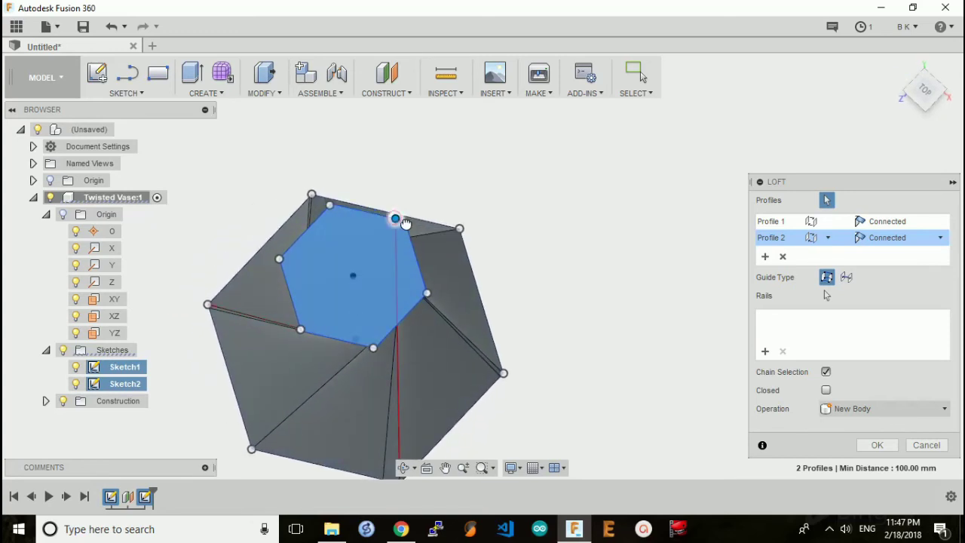
pyautogui.moveTo(396, 220); pyautogui.dragTo(405, 224)
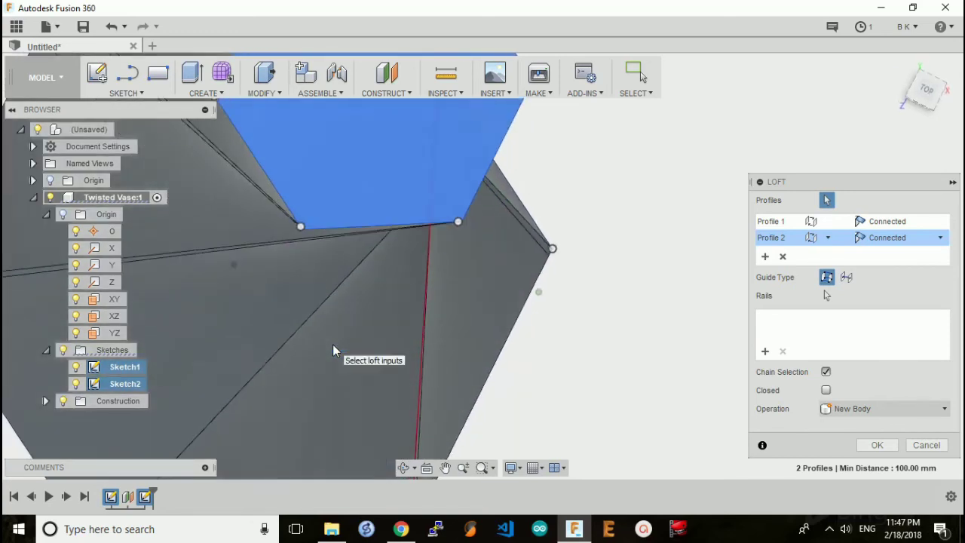
pyautogui.scroll(2, 332, 351)
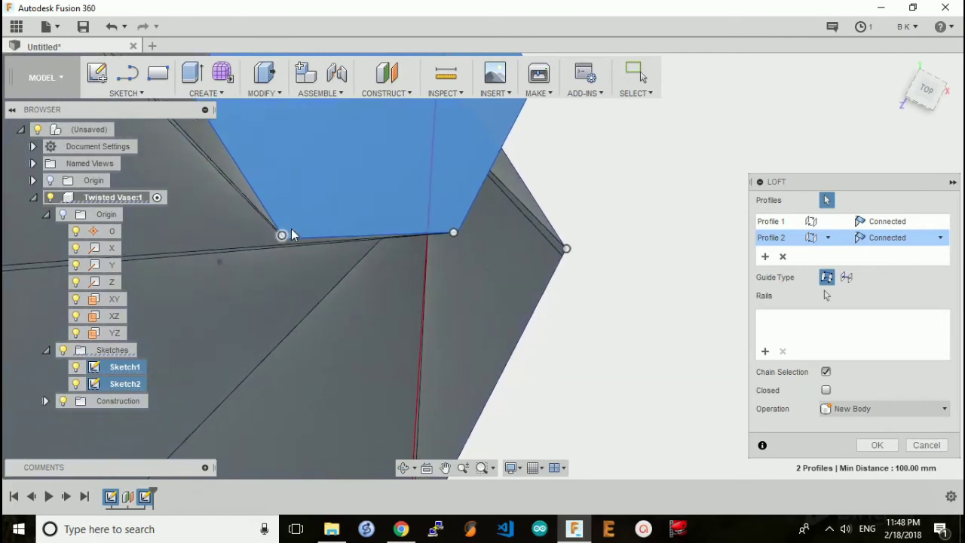
pyautogui.scroll(3, 343, 245)
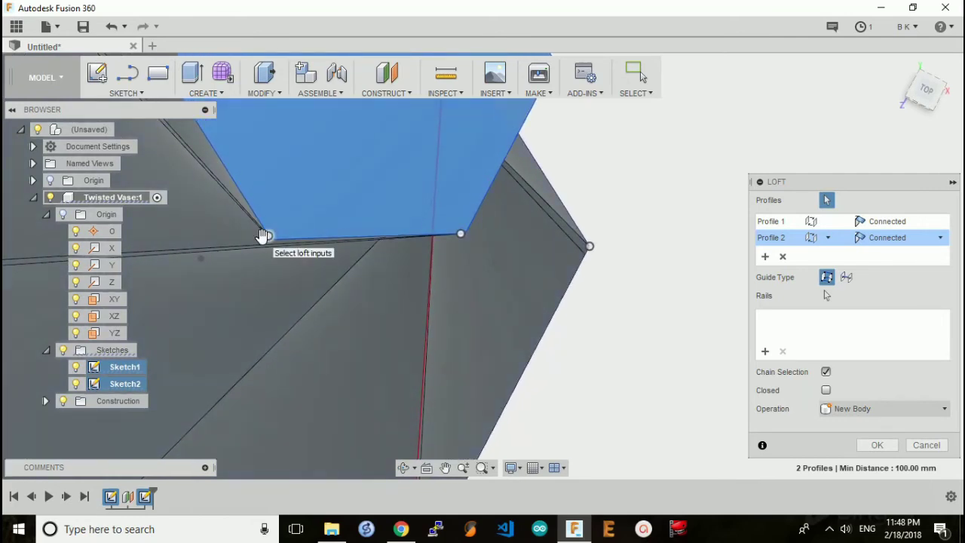
pyautogui.moveTo(268, 237); pyautogui.dragTo(270, 250)
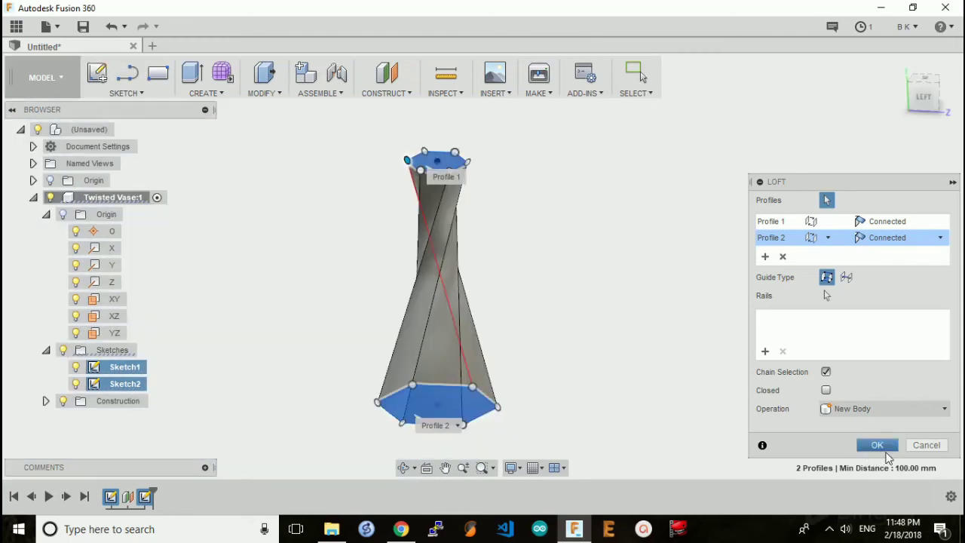
pyautogui.click(877, 446)
pyautogui.keyDown('shift'); pyautogui.moveTo(704, 369); pyautogui.dragTo(570, 313, button='middle'); pyautogui.keyUp('shift')
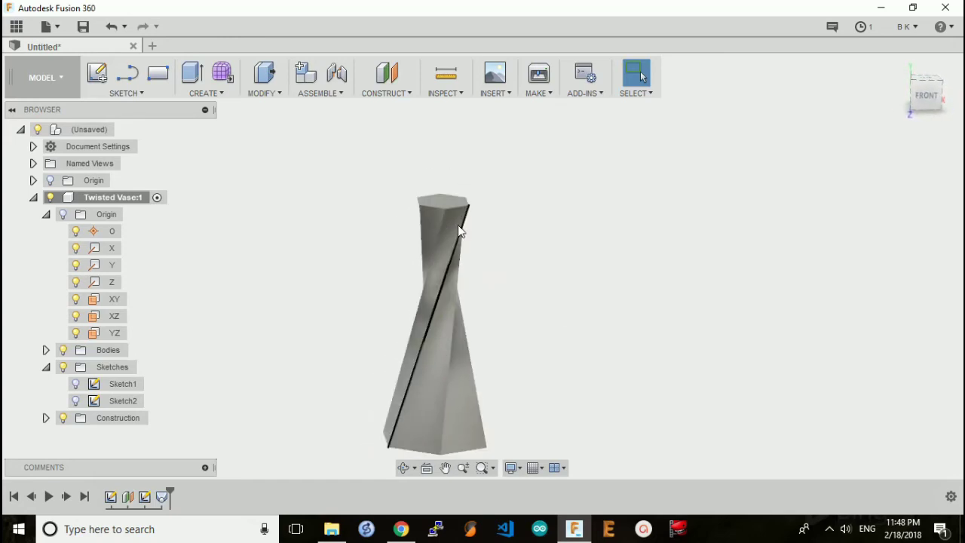
# - Shell the twisted body inward with a 1 mm wall thickness, removing the small upper hexagonal face
pyautogui.keyDown('shift'); pyautogui.moveTo(482, 209); pyautogui.dragTo(230, 204, button='middle'); pyautogui.keyUp('shift')
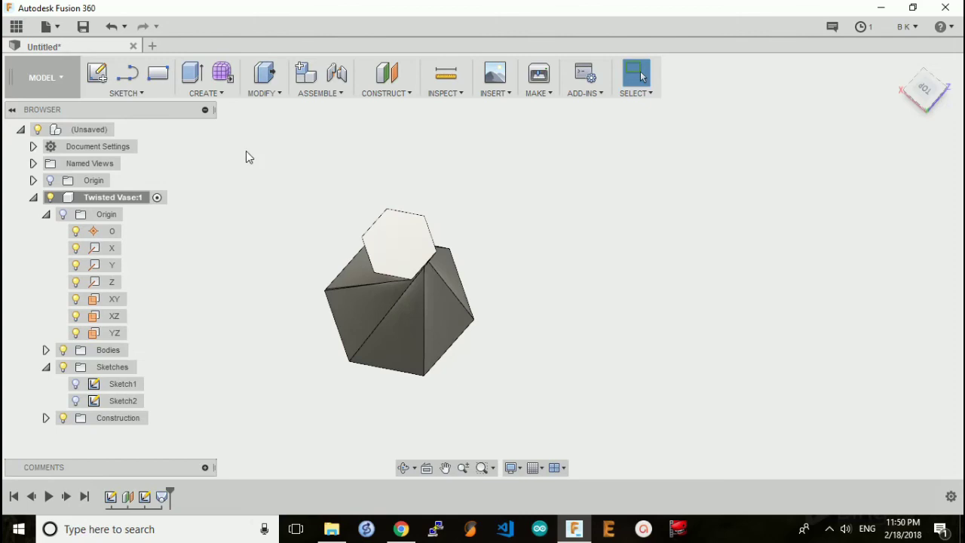
pyautogui.keyDown('shift'); pyautogui.moveTo(256, 123); pyautogui.dragTo(404, 234, button='middle'); pyautogui.keyUp('shift')
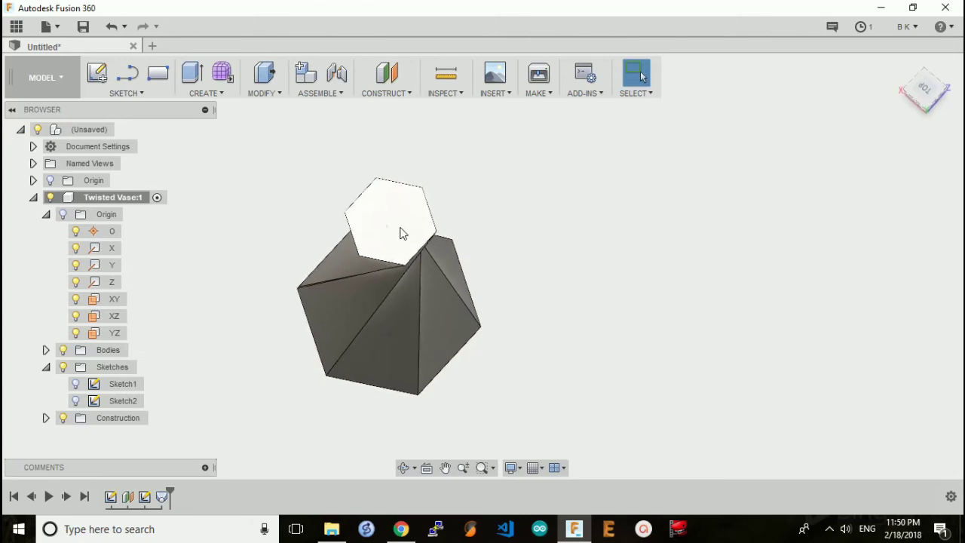
pyautogui.click(265, 92)
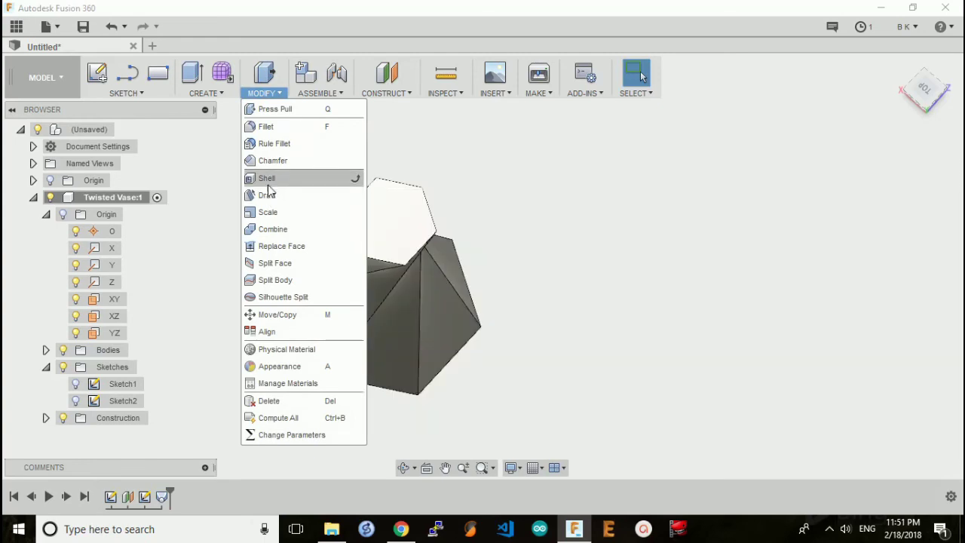
pyautogui.click(267, 179)
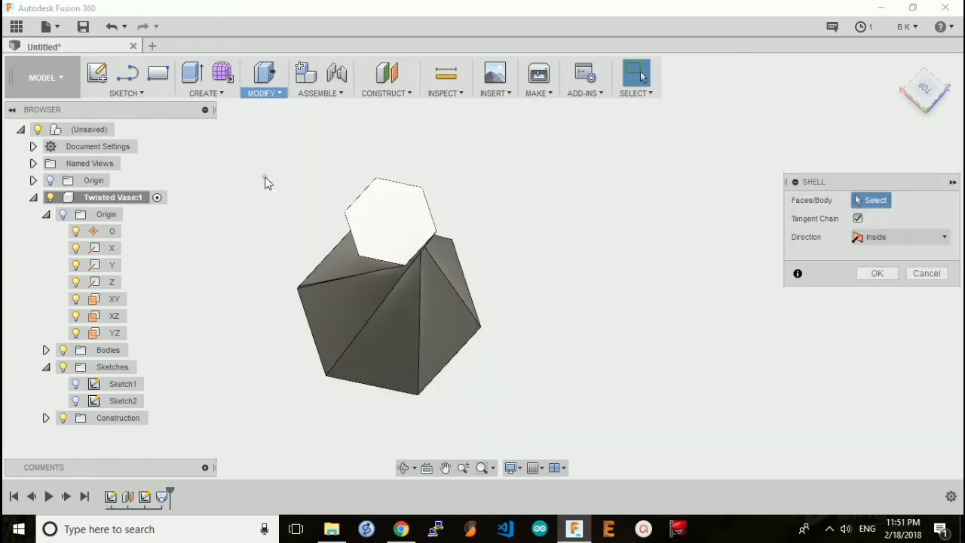
pyautogui.click(391, 220)
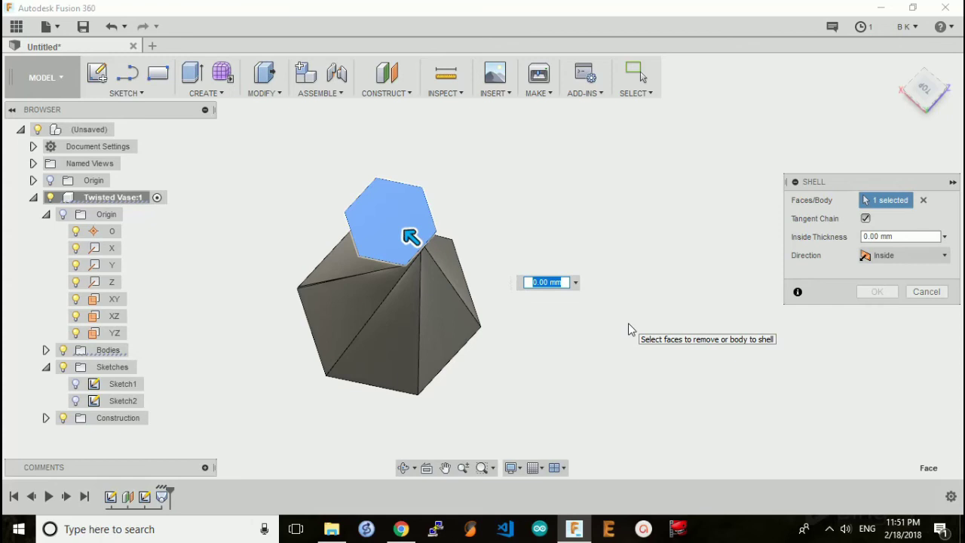
pyautogui.write('1')
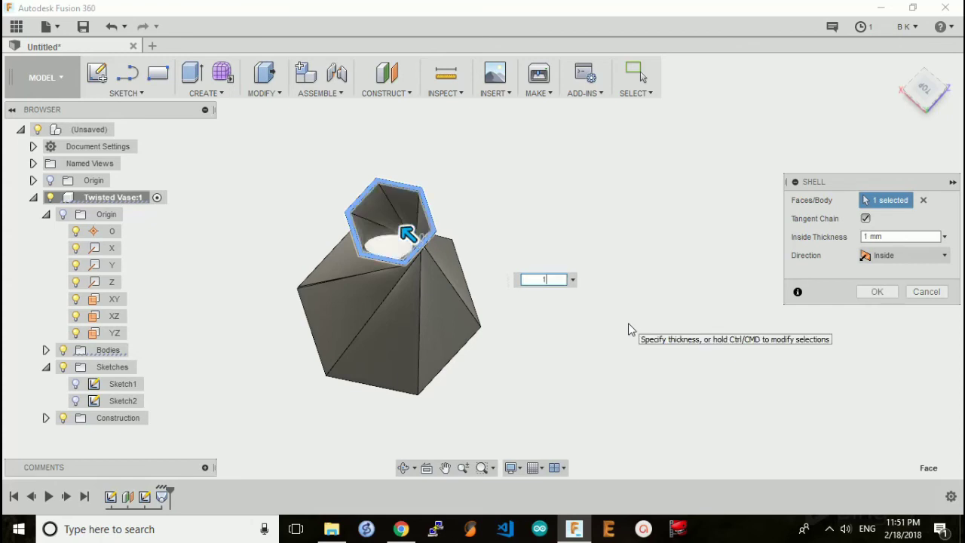
pyautogui.press('Return')
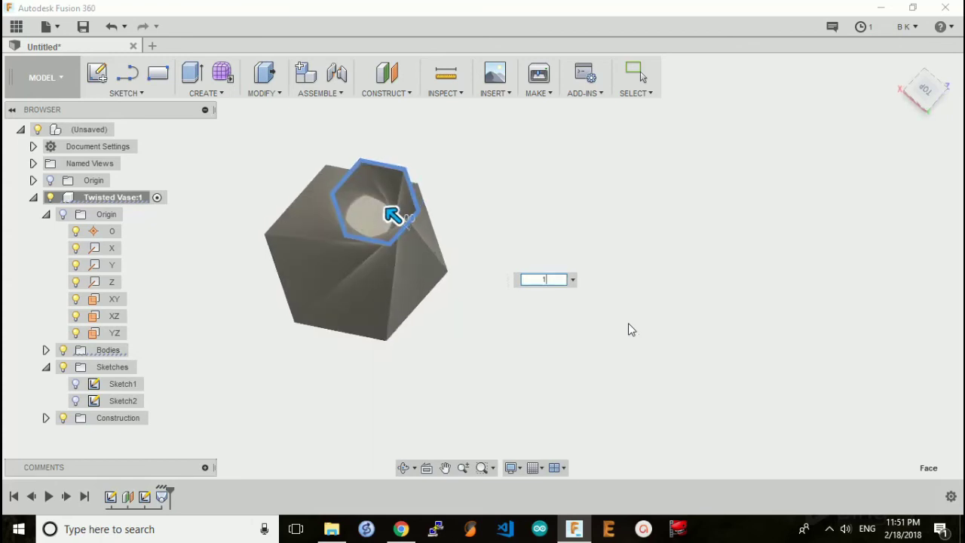